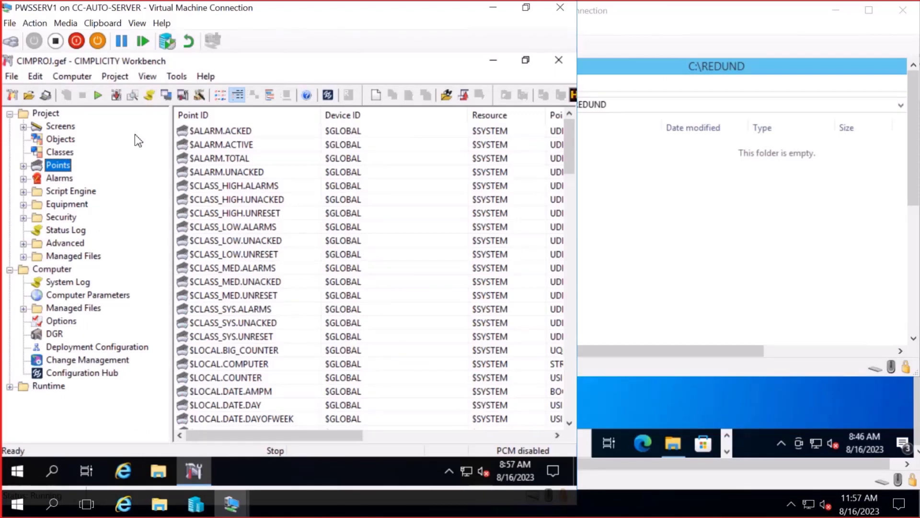
- Verify the PWSSERV2 redundancy path \\PWSSERV2\REDUND\ on port 9443, test the connection, and accept
left_click(111, 77)
left_click(131, 90)
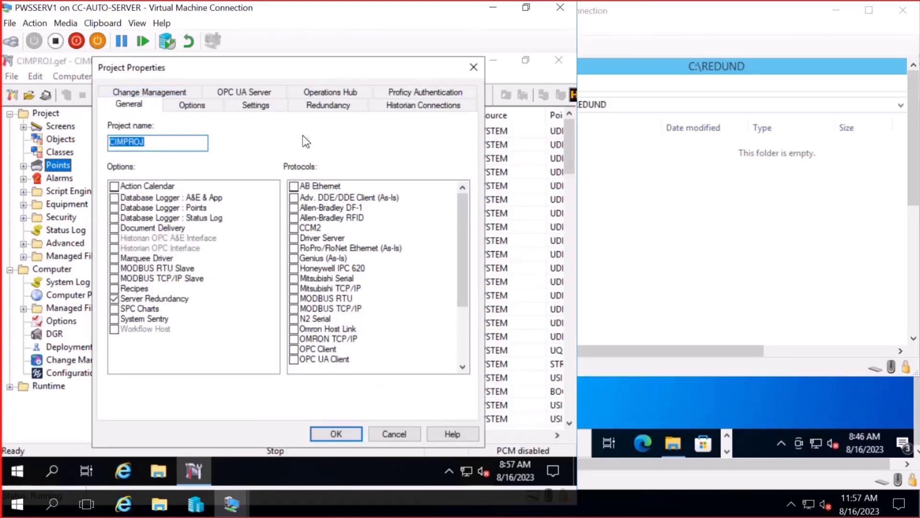
left_click(343, 108)
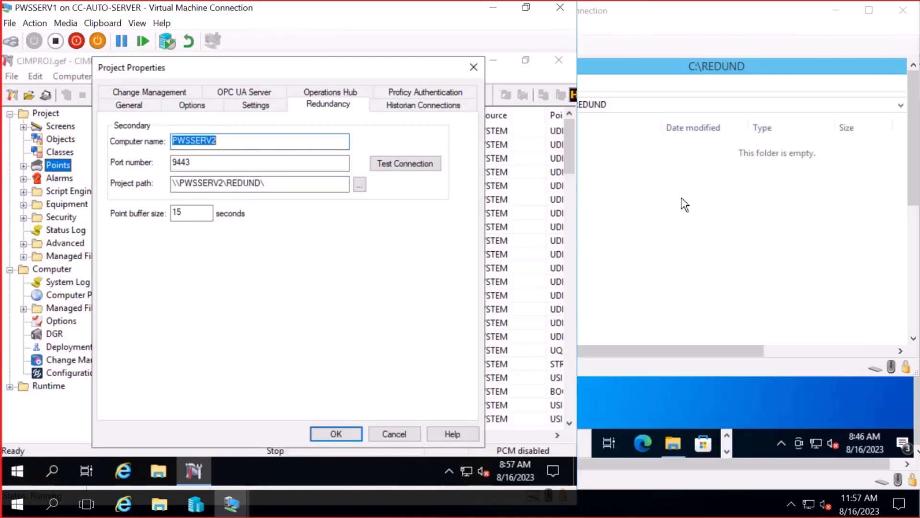
left_click(702, 209)
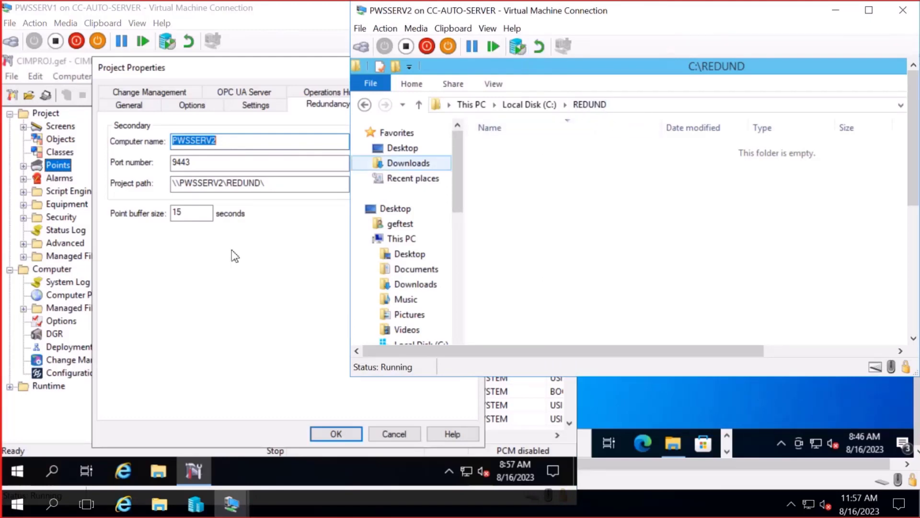
left_click(253, 184)
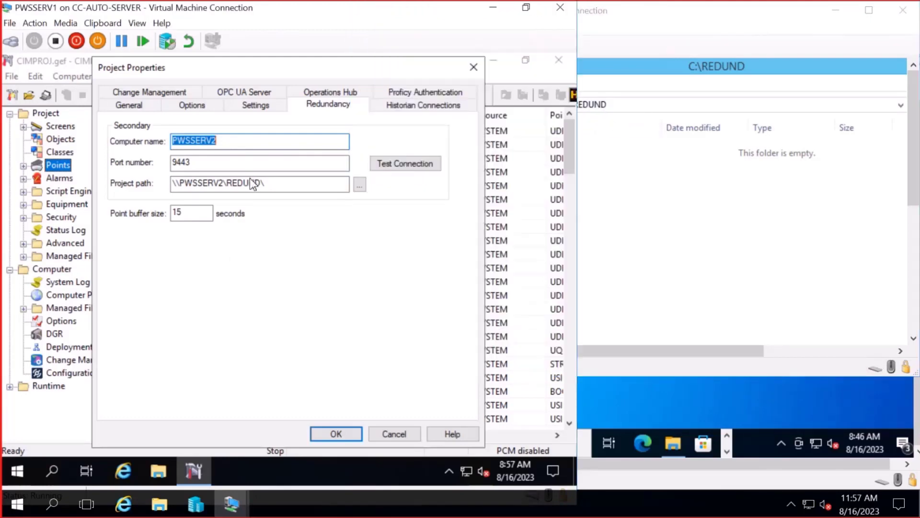
left_click(404, 166)
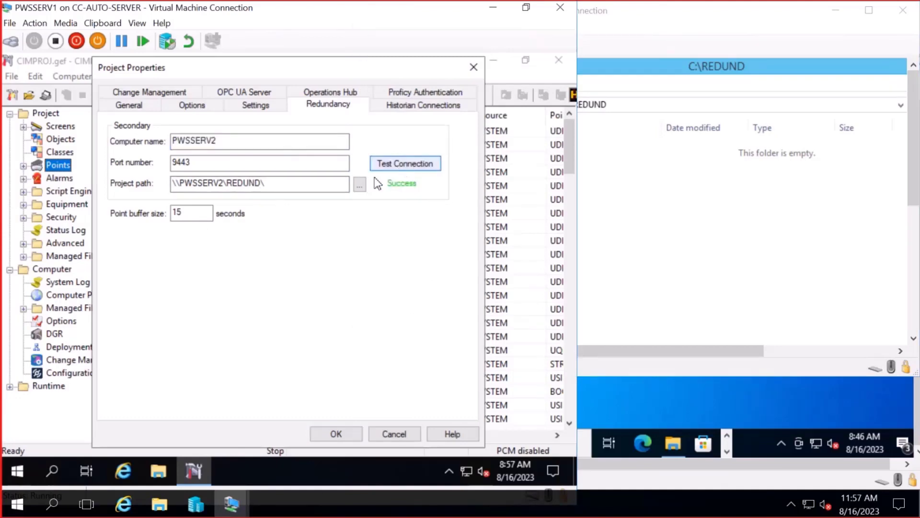
left_click(347, 435)
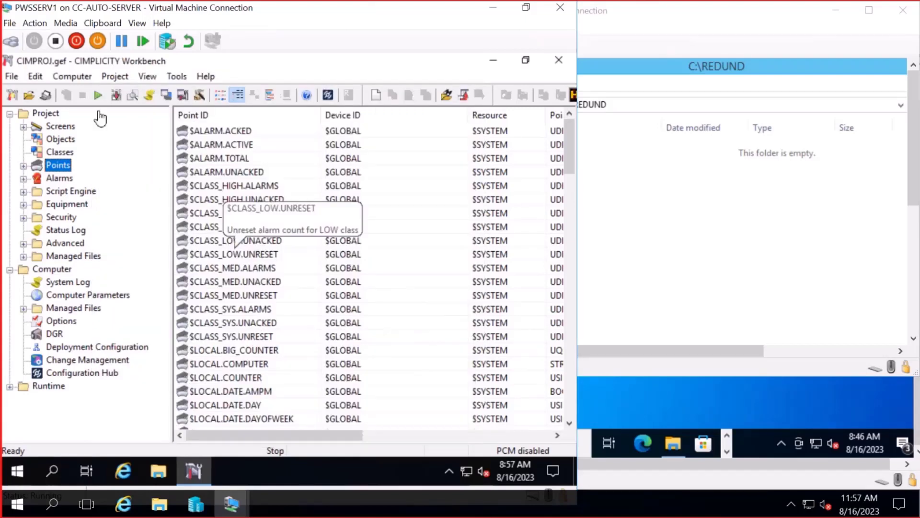
- Update the configuration, copying CIMPROJ files to PWSSERV2's C:\REDUND, then start Primary & Secondary
left_click(99, 96)
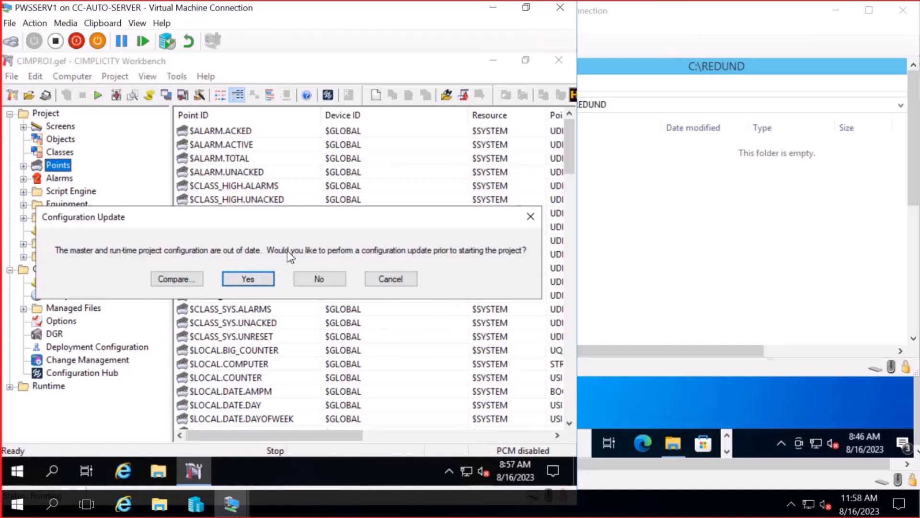
left_click(263, 281)
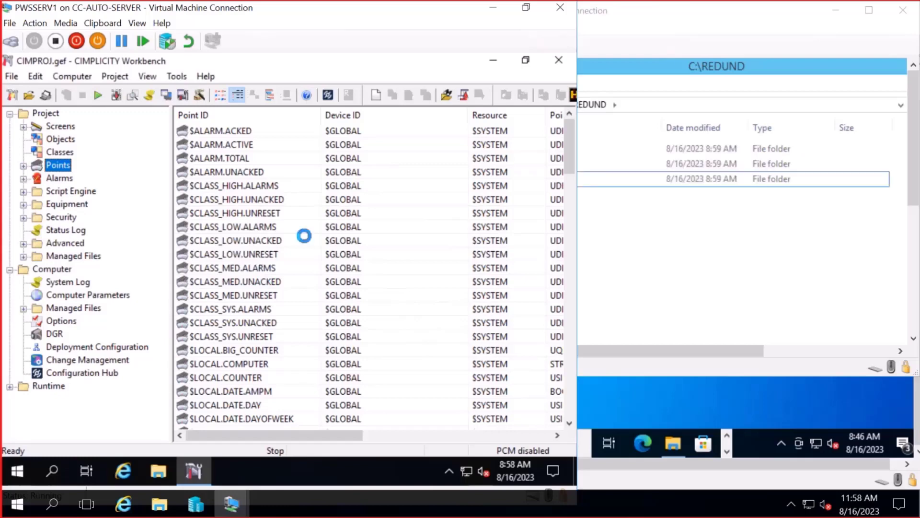
left_click(798, 272)
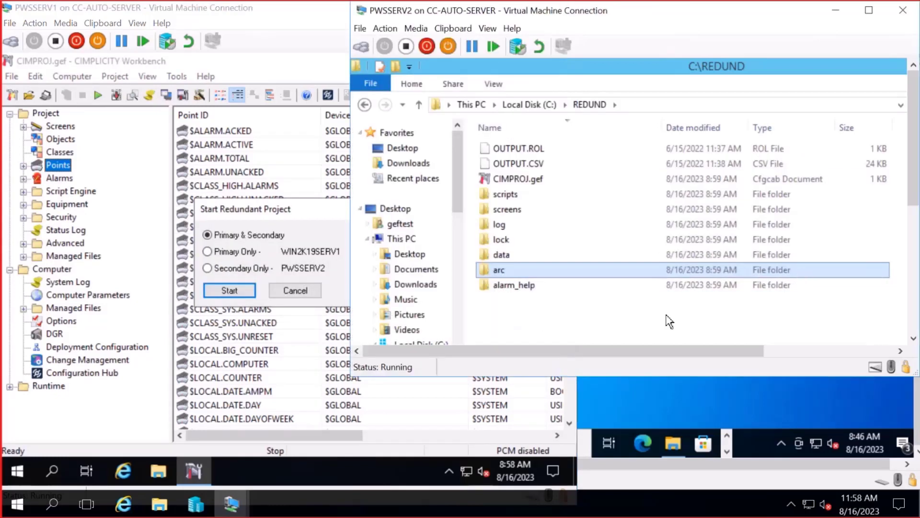
left_click(601, 332)
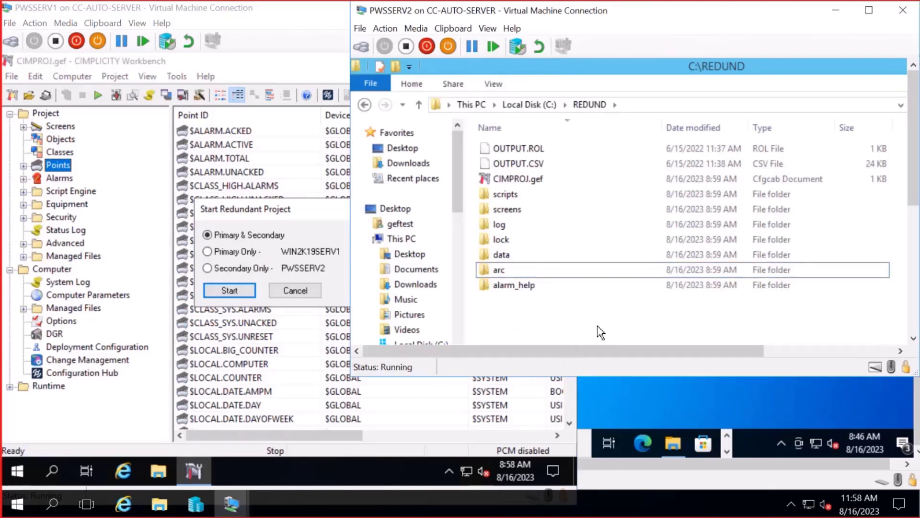
left_click(298, 210)
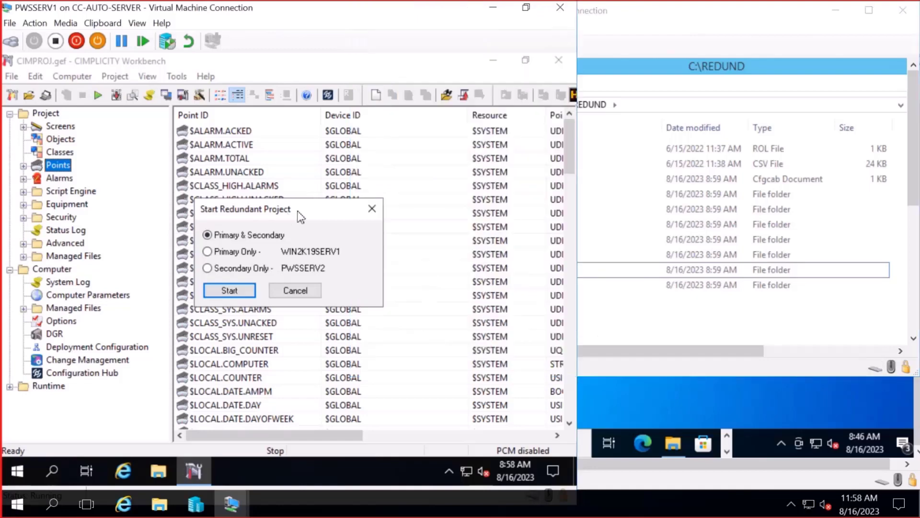
left_click(230, 291)
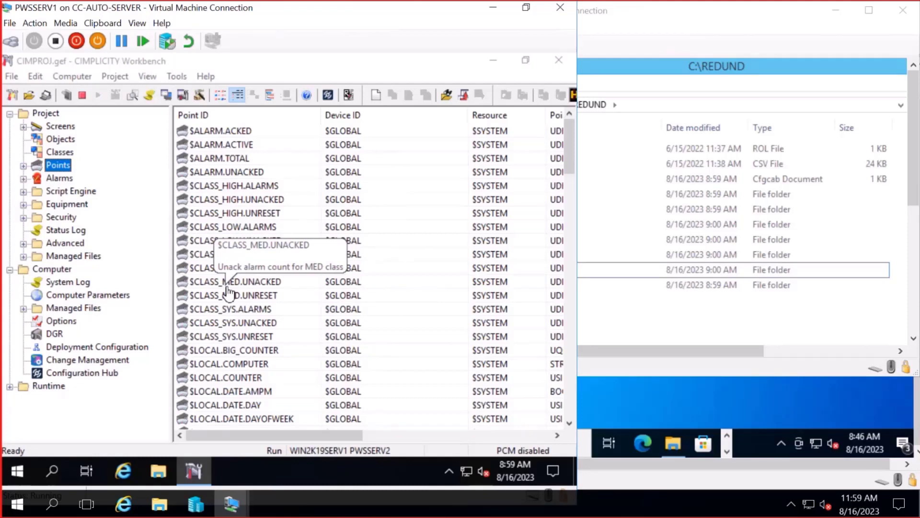
- On the client workstation, open DemoScreen.cim from the Demo folder in the viewer
left_click(242, 506)
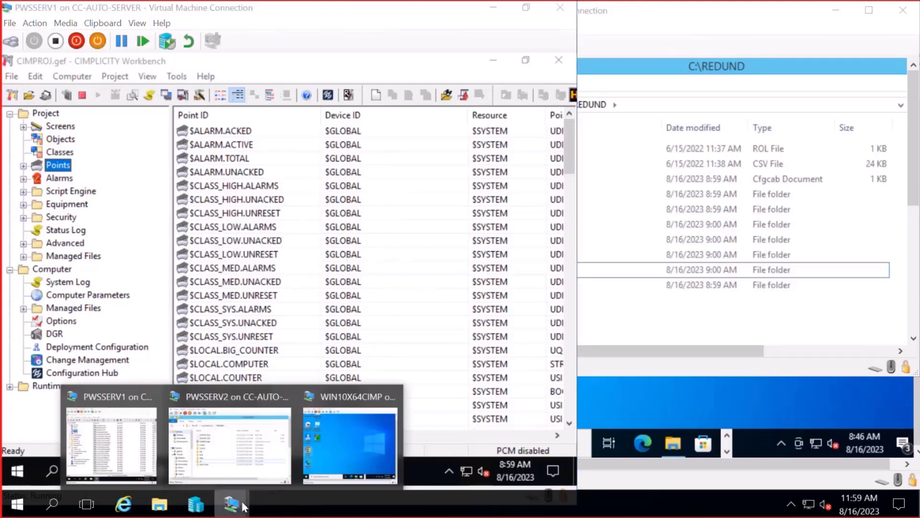
left_click(364, 441)
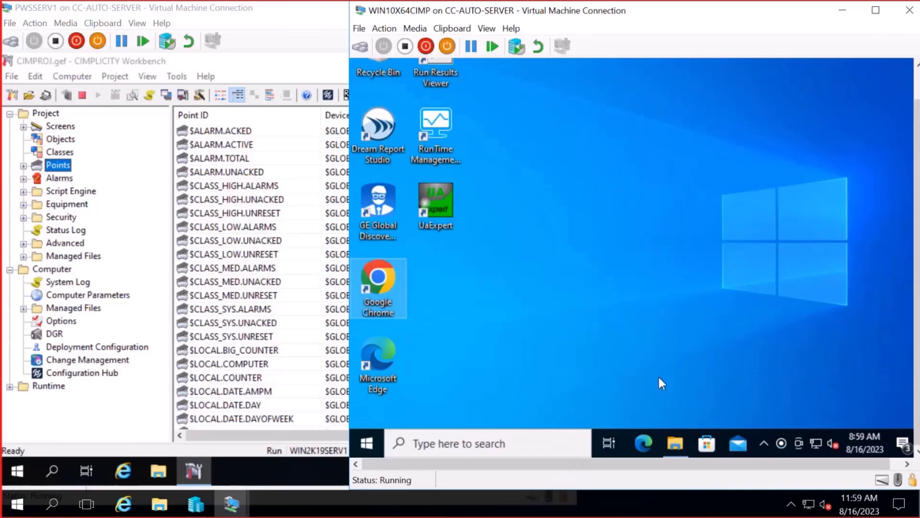
left_click(676, 447)
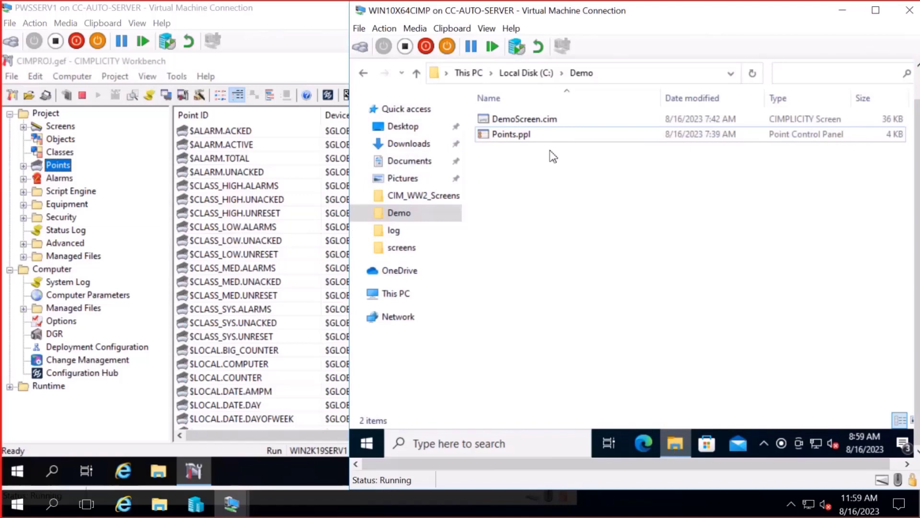
left_click(536, 121)
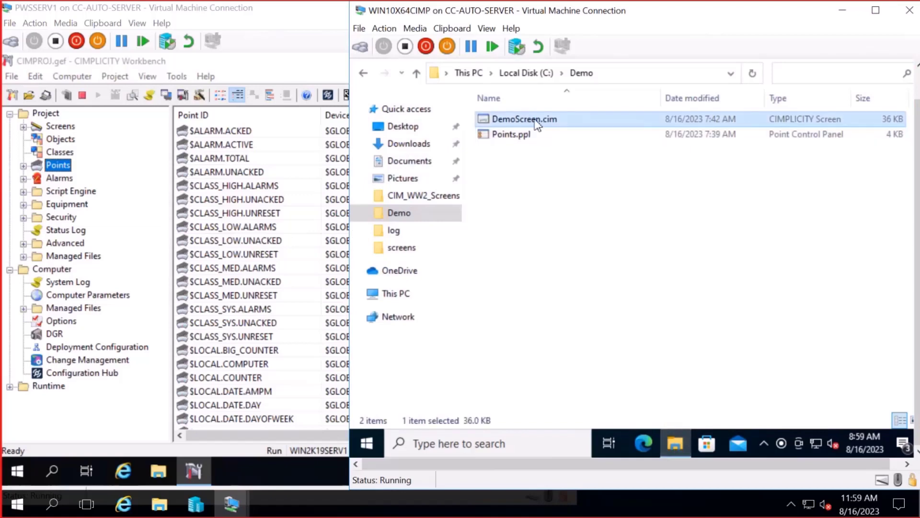
double_click(536, 121)
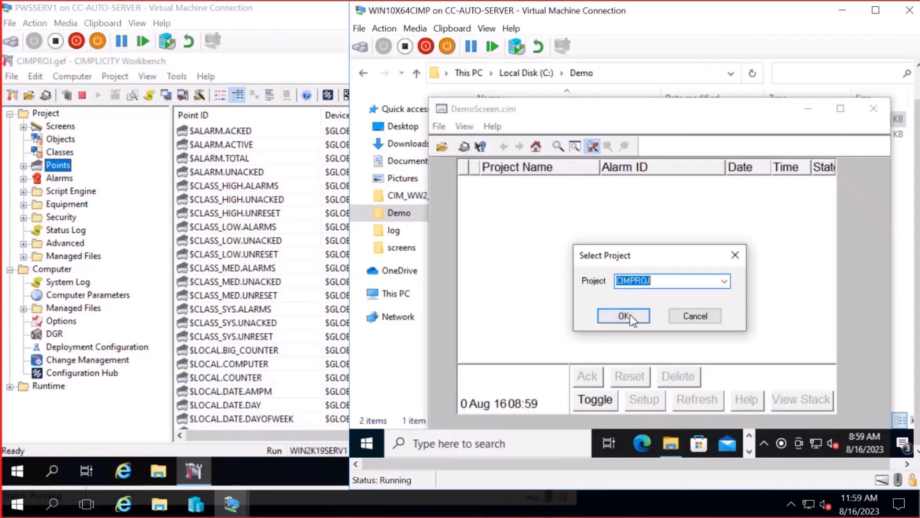
- Confirm CIMPROJ as the project and log in with the user ID and password
left_click(624, 316)
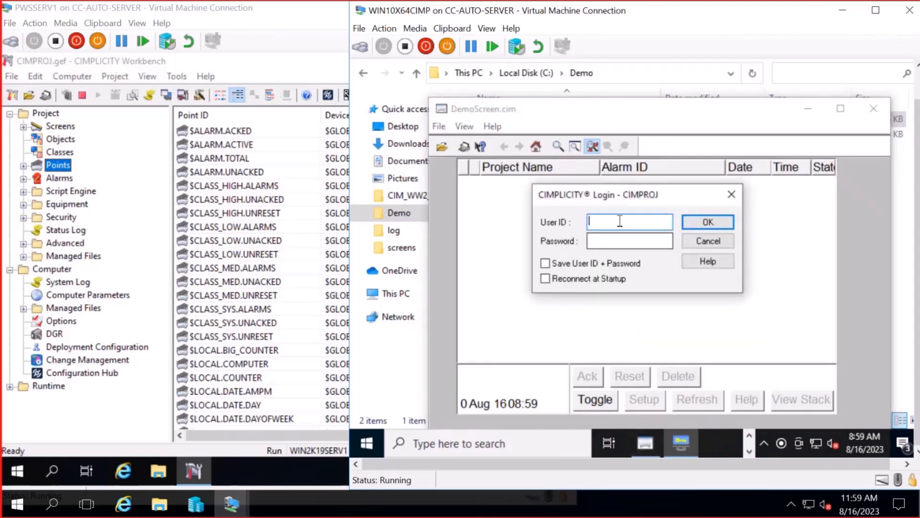
type("a")
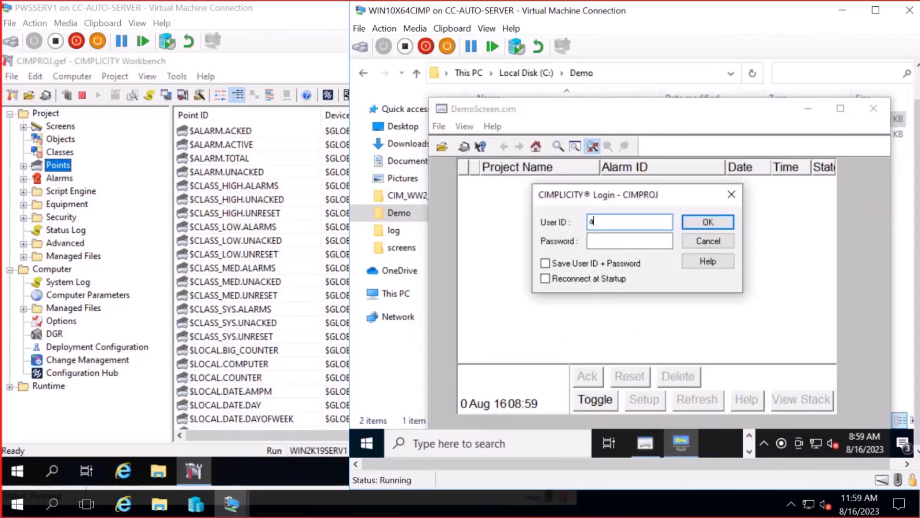
type("dmin")
key("Tab")
type("a")
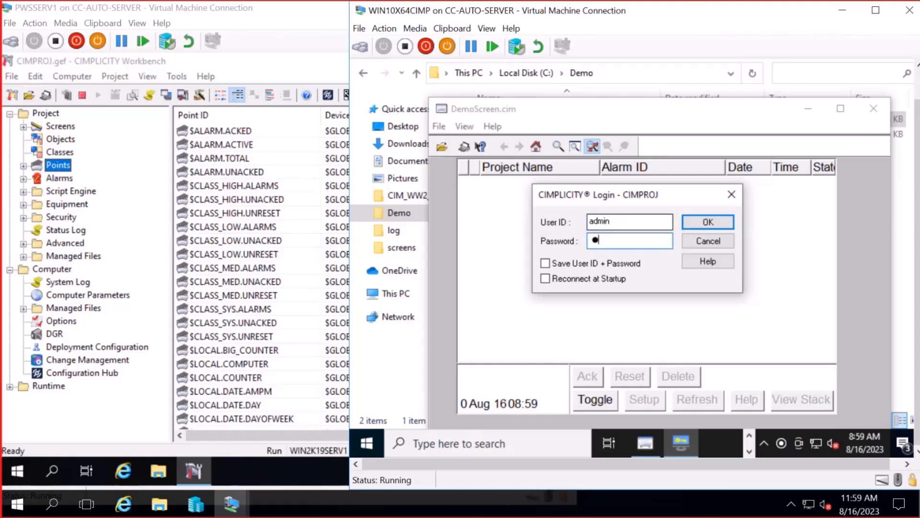
type("dminadmin")
left_click(712, 221)
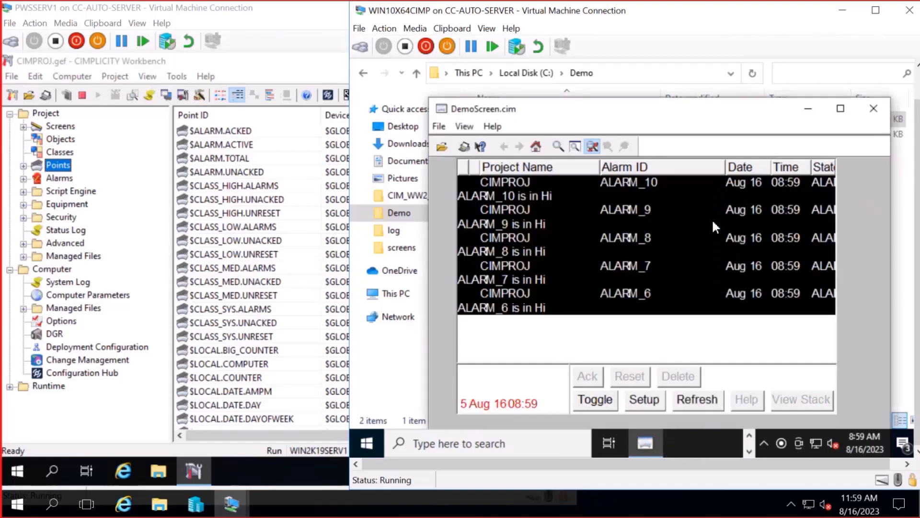
- Switch alarms to single-line rows and open Points.ppl to view ALARM_21–ALARM_32 values
left_click(607, 406)
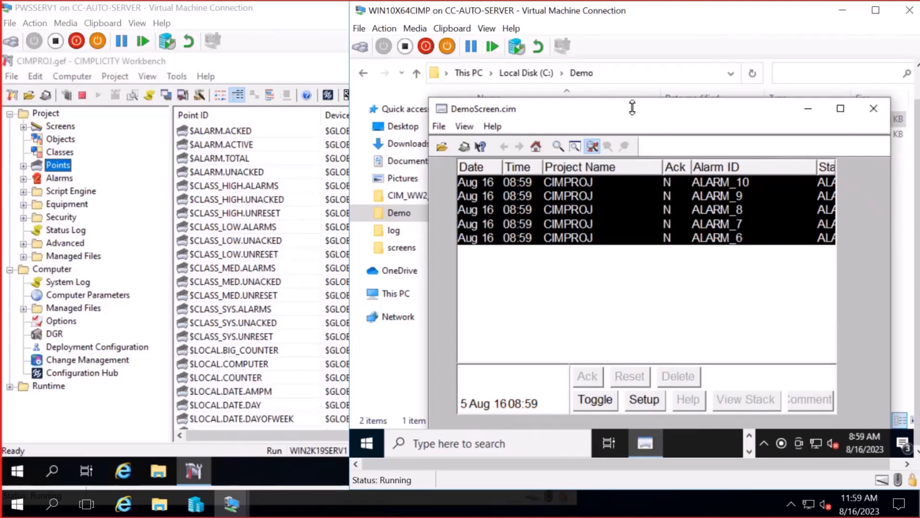
left_click_drag(626, 116, 540, 137)
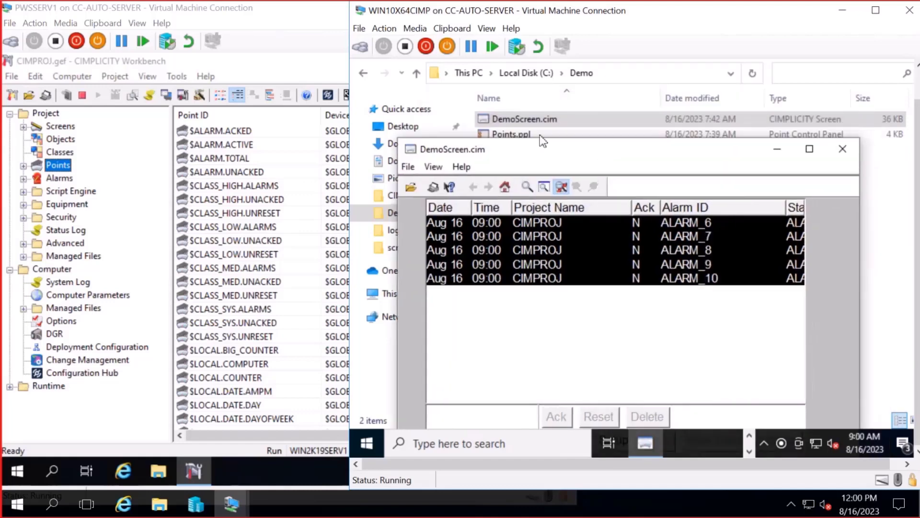
double_click(539, 135)
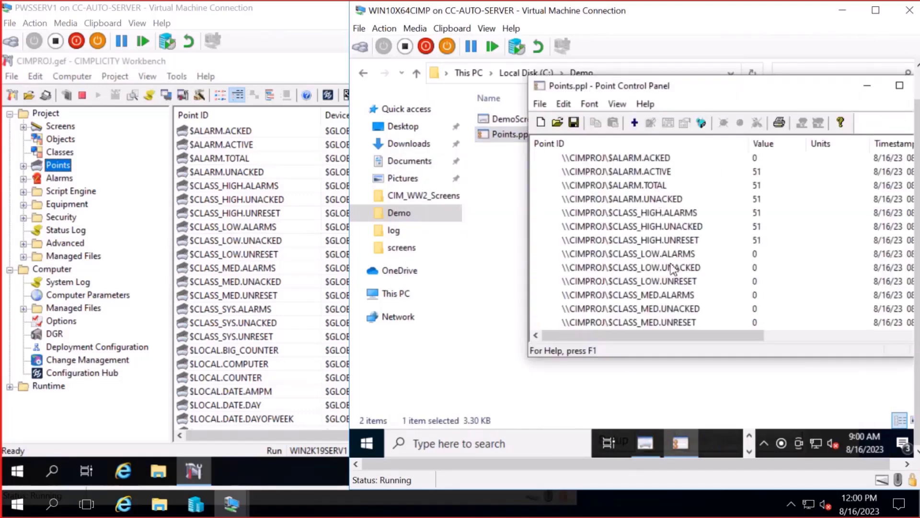
left_click_drag(694, 94, 587, 103)
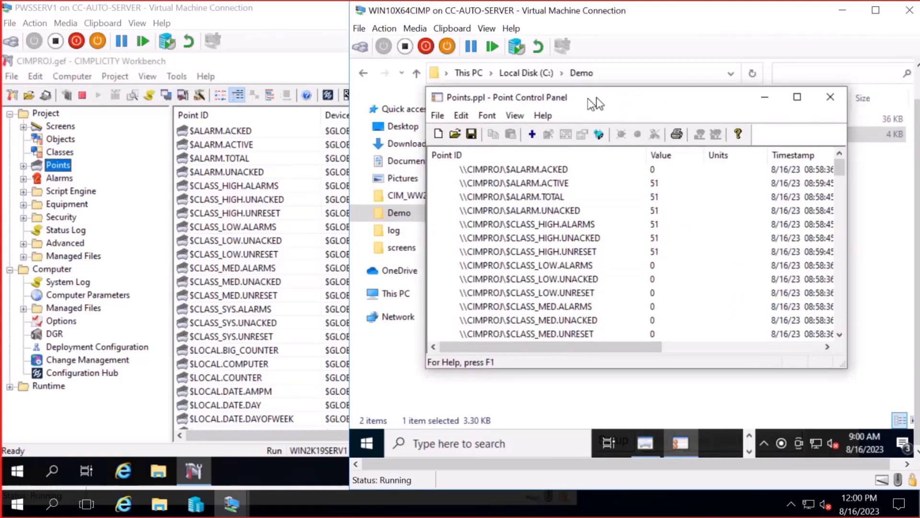
left_click_drag(832, 169, 830, 243)
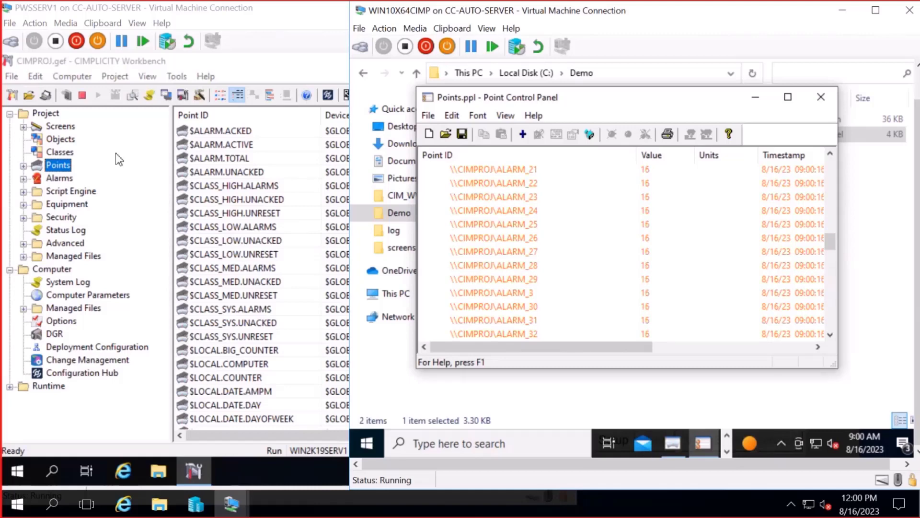
- Stop CIMPROJ with Primary Only selected, leaving PWSSERV2 running
left_click(82, 97)
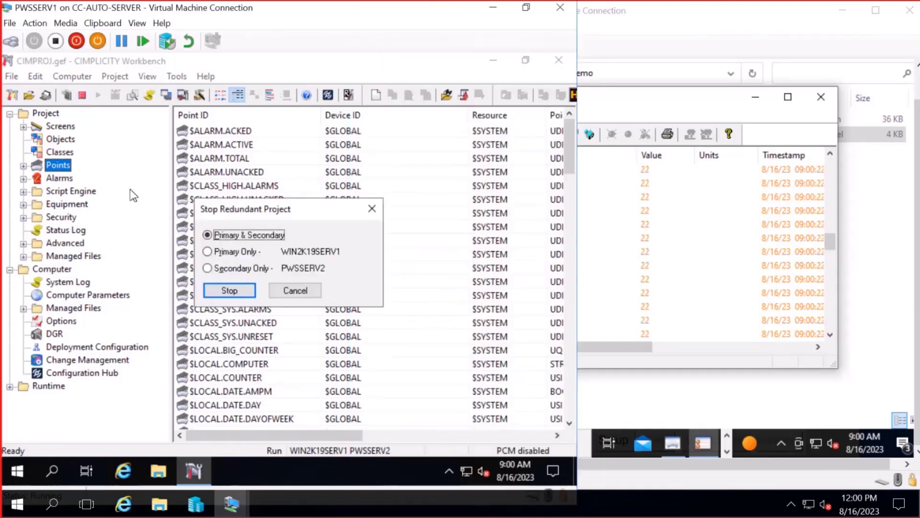
left_click(233, 253)
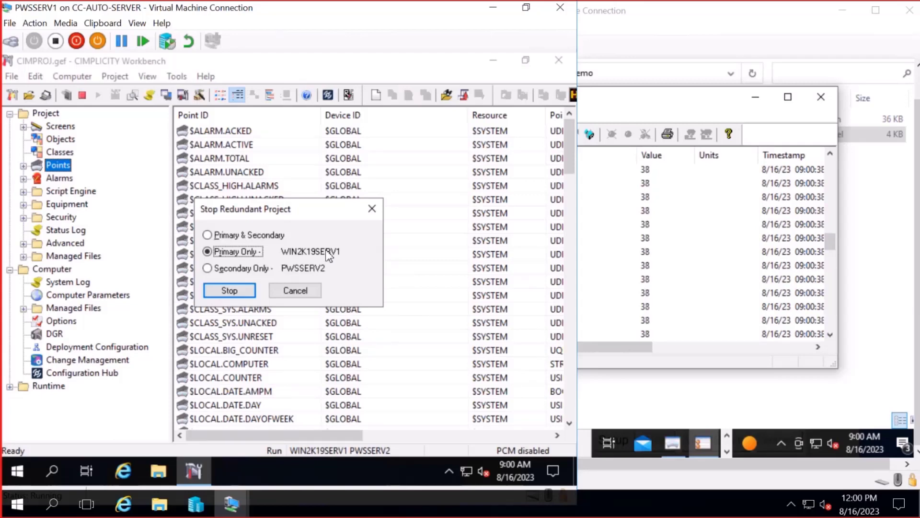
left_click(230, 291)
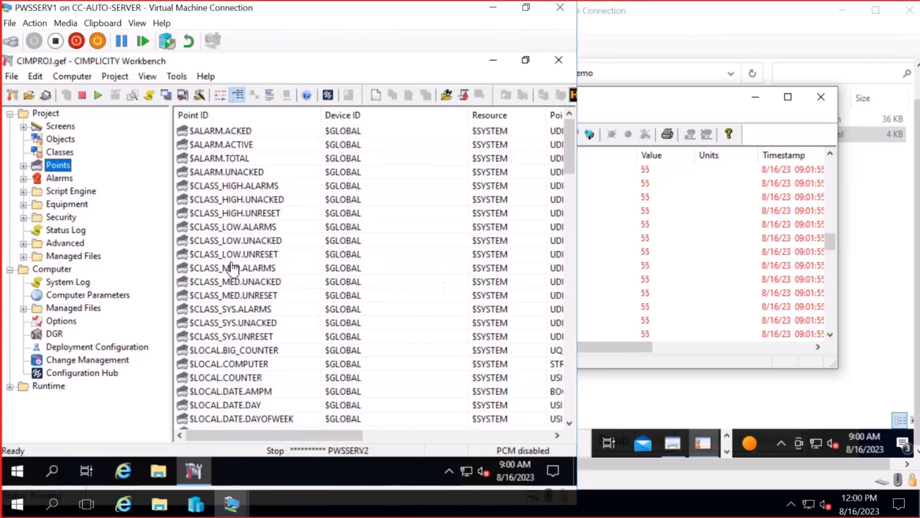
- Check the client's point values still update, then restart CIMPROJ on the primary only
left_click(664, 105)
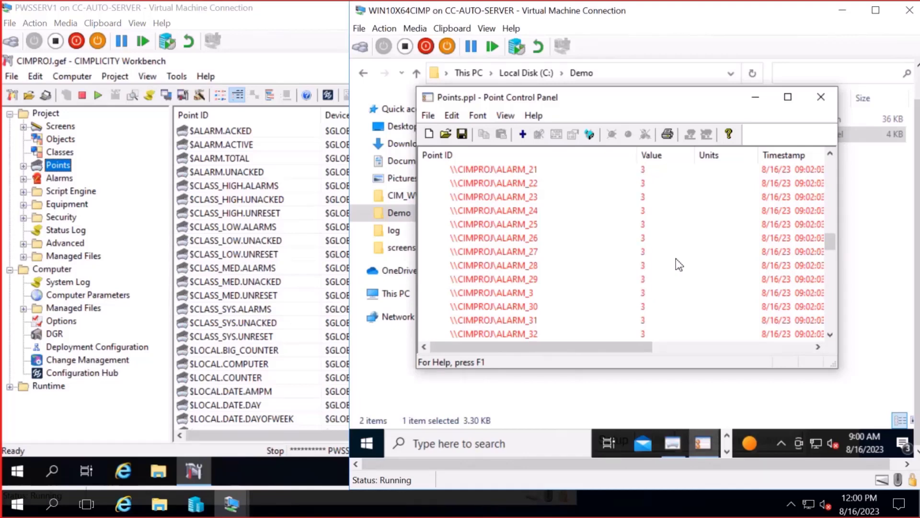
left_click(97, 96)
left_click(97, 96)
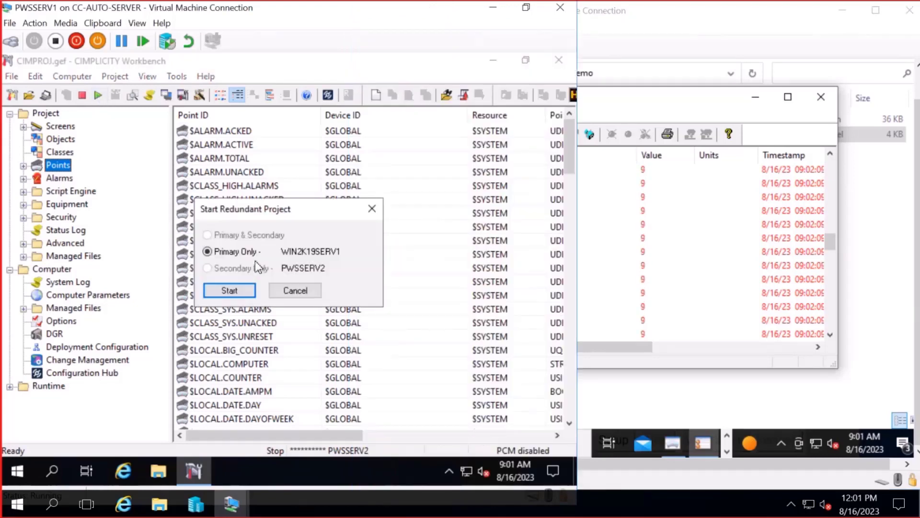
left_click(231, 291)
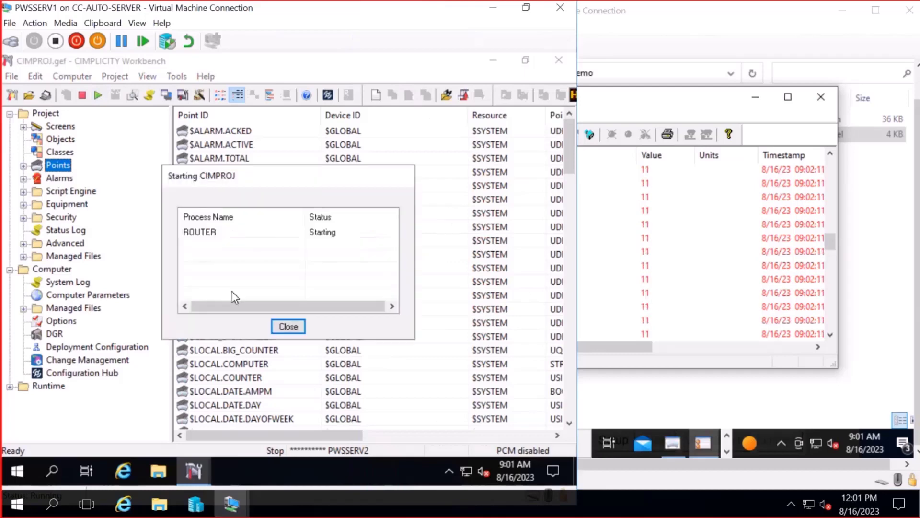